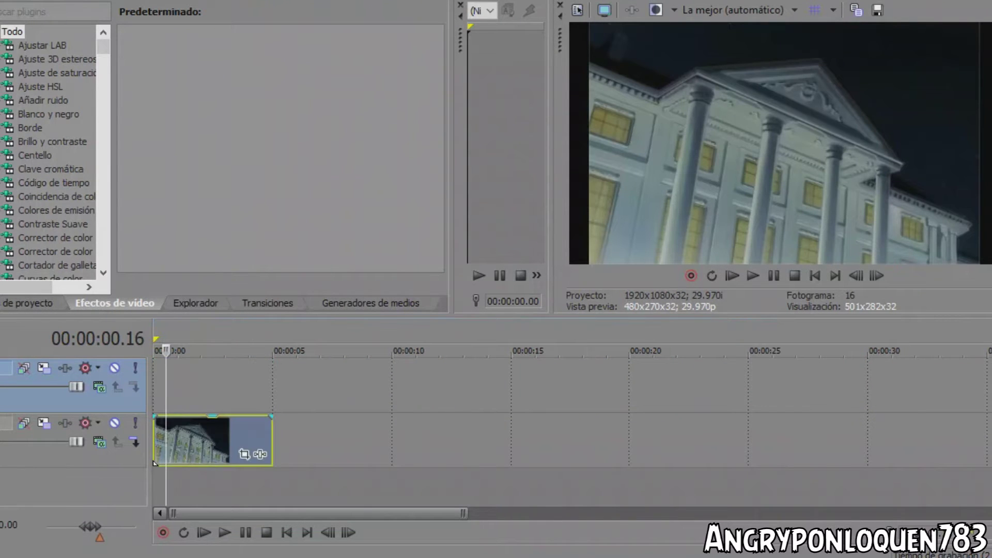
Step: Add the detail-pacman image from the Fotos folder to the upper video track
left_click(180, 387)
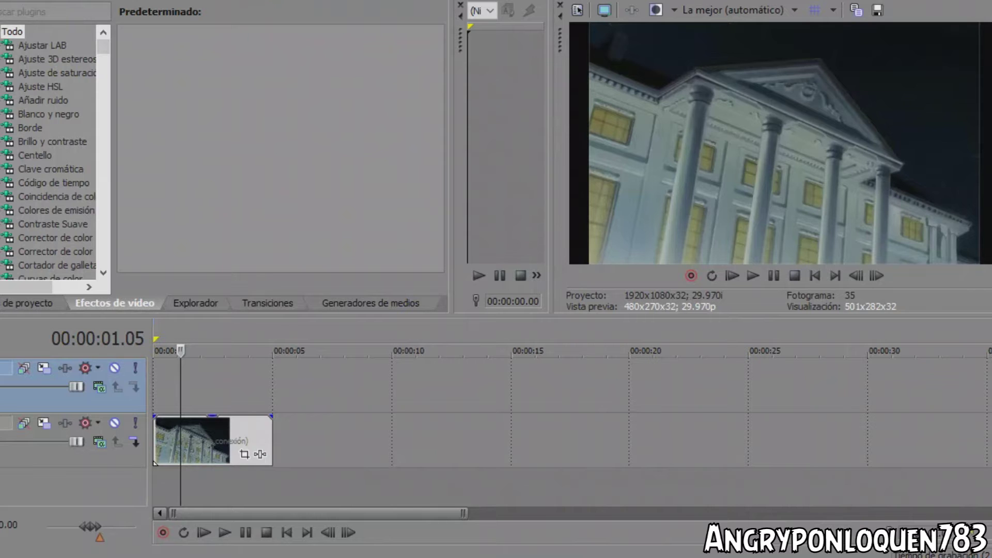
mouse_move(349, 556)
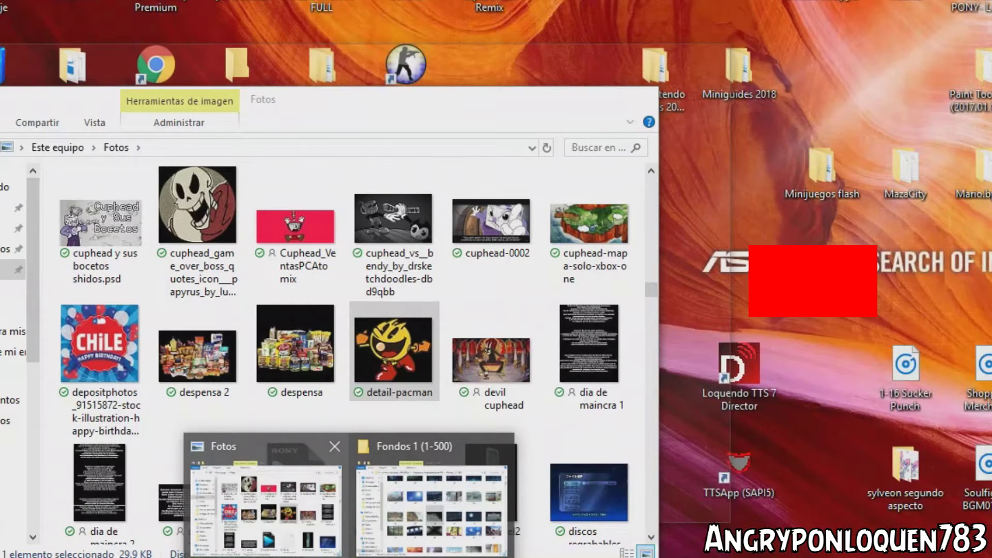
left_click(265, 501)
left_click(264, 490)
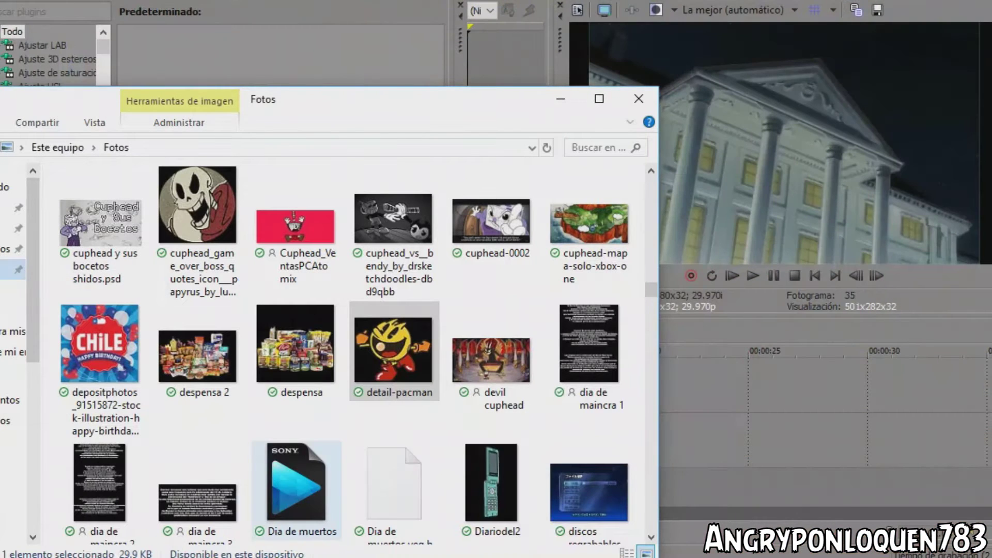
left_click_drag(394, 352, 698, 331)
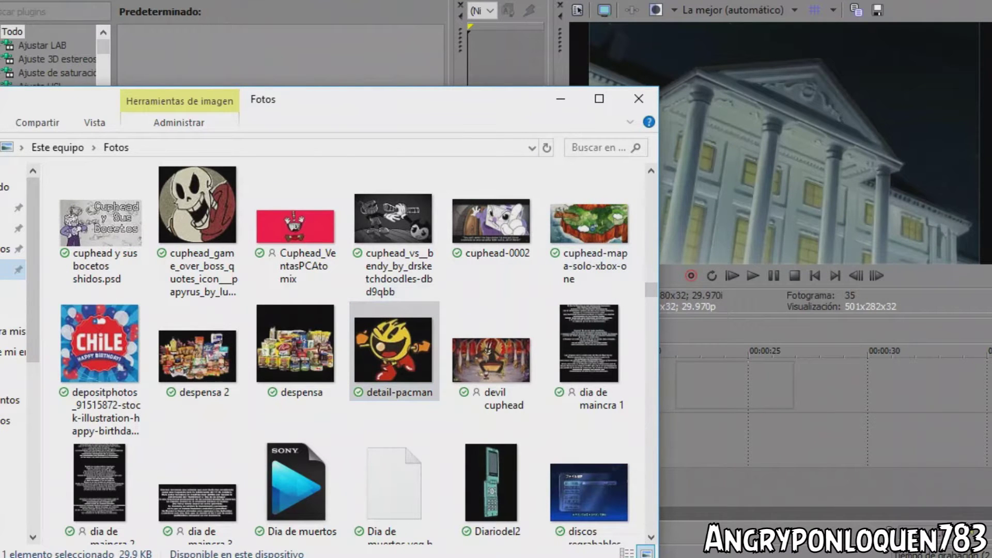
left_click_drag(682, 383, 682, 385)
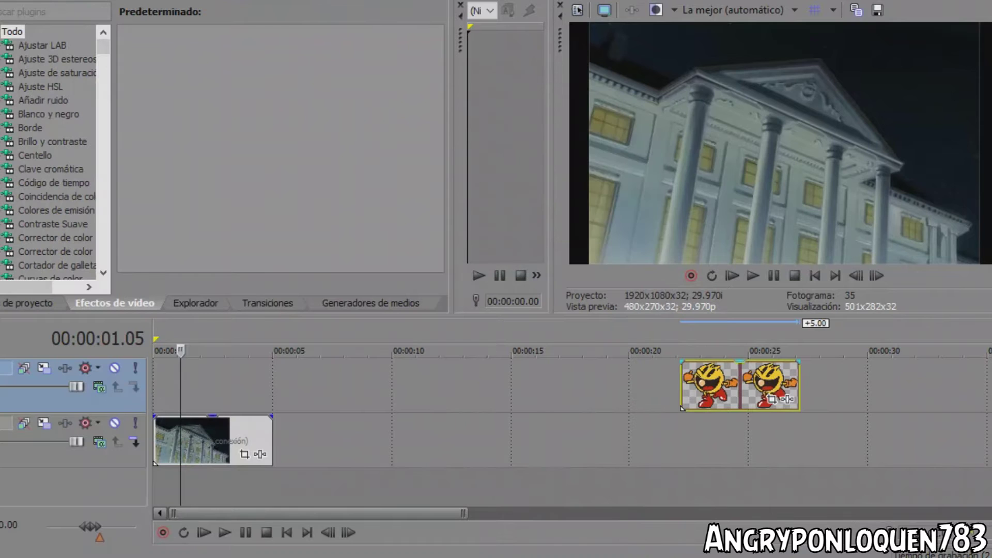
Step: Move the detail-pacman clip to the timeline start, directly above the building background clip
left_click(712, 386)
left_click_drag(739, 385, 211, 385)
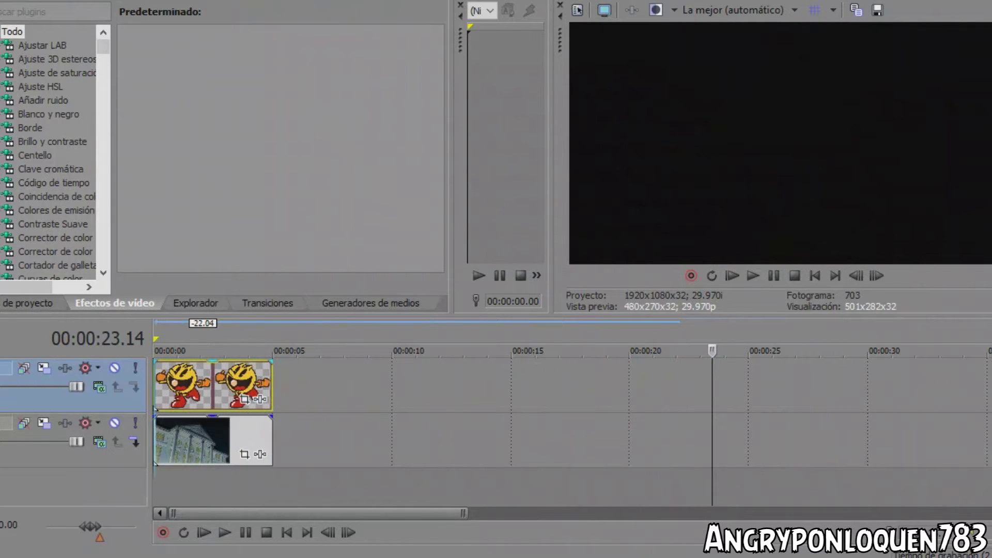
left_click(170, 385)
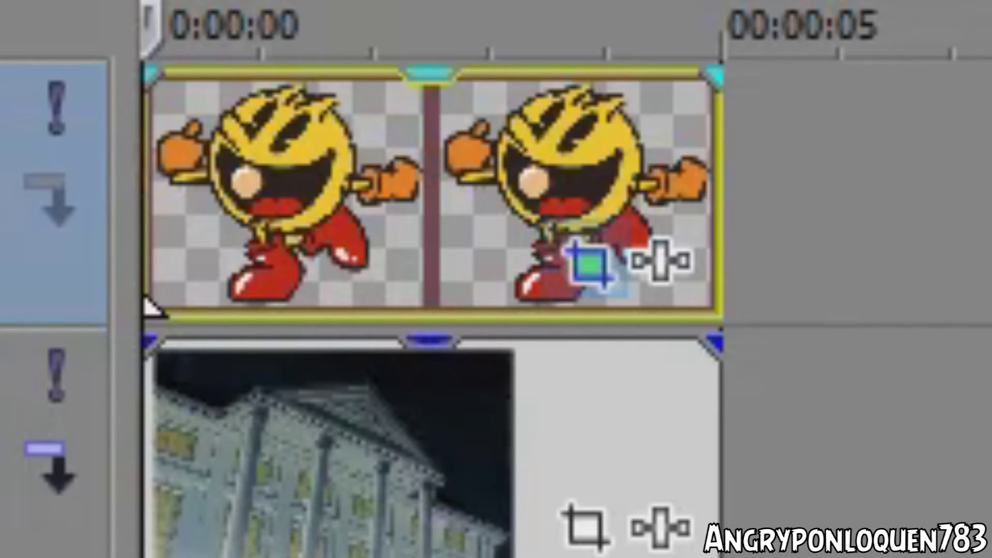
Step: Open the Pan/Crop settings of the detail-pacman clip and set maintaining the source aspect ratio to No
left_click(590, 265)
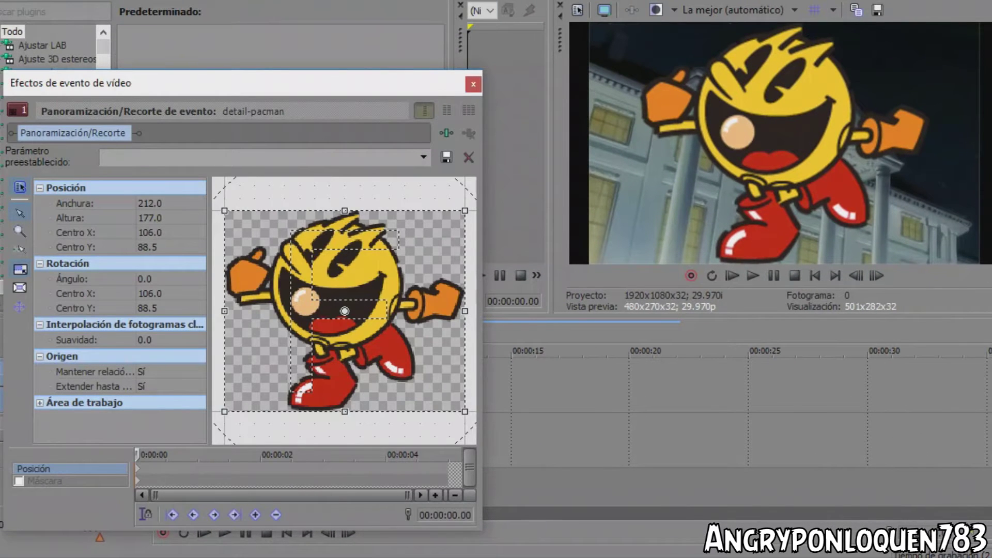
left_click(171, 372)
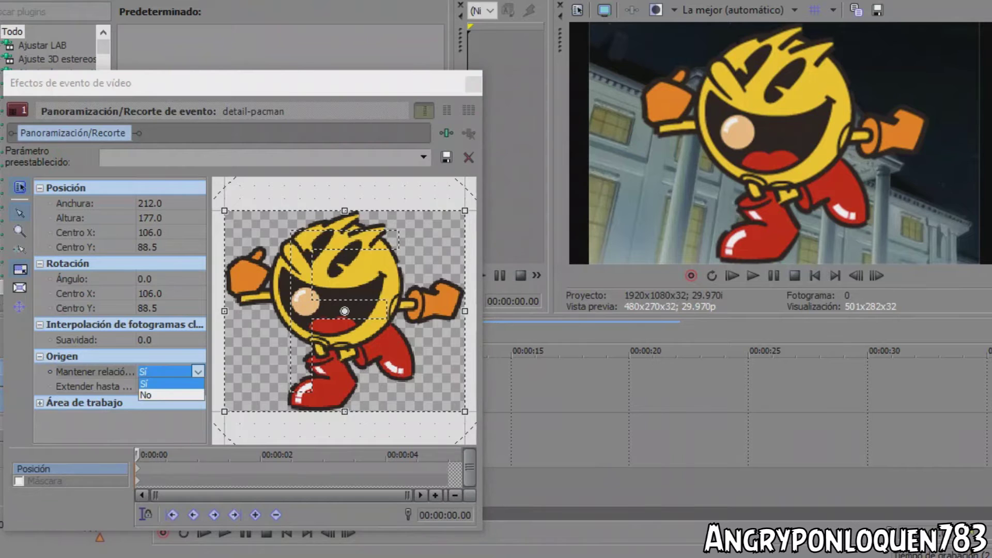
left_click(170, 395)
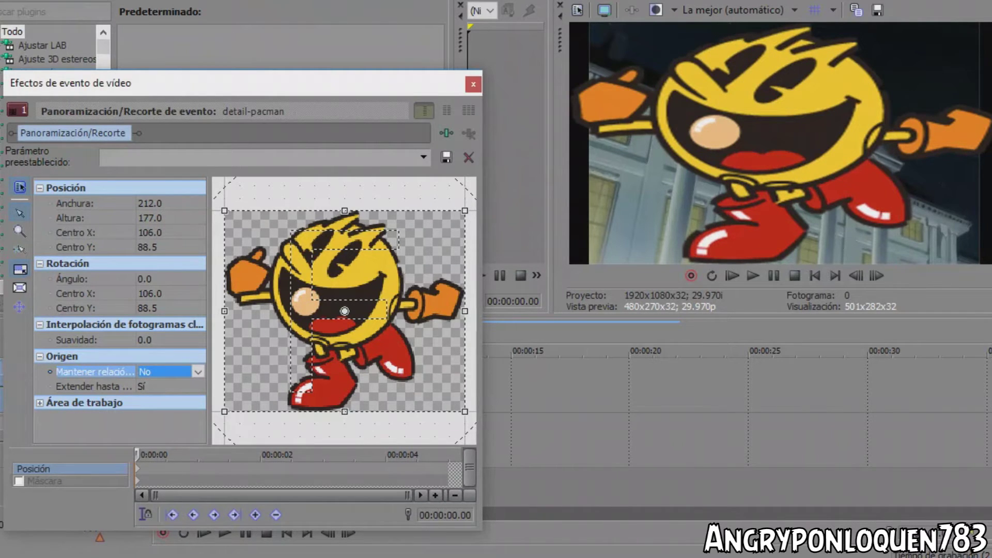
left_click(473, 84)
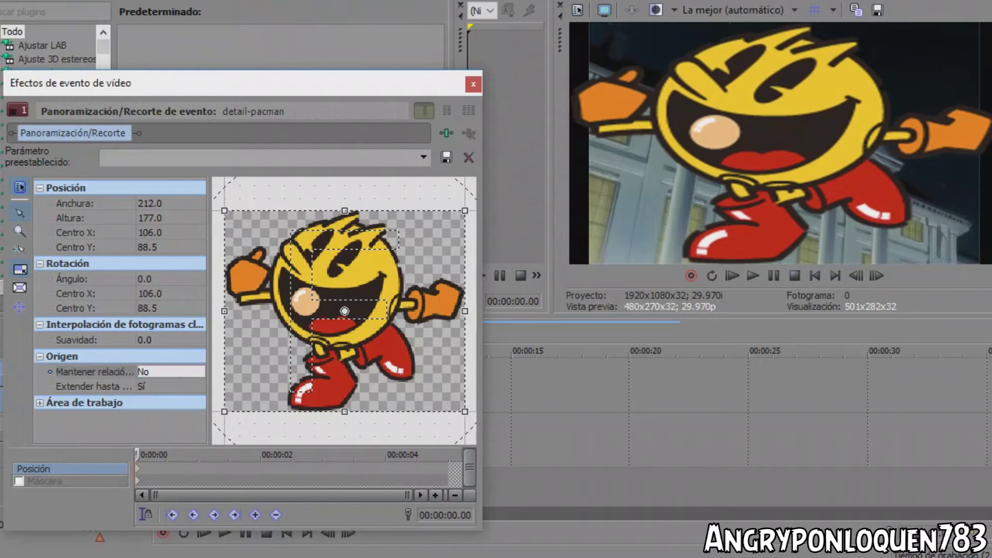
Step: Match the Pac-Man crop frame to the output aspect and resize it from its lower and upper edges
right_click(362, 362)
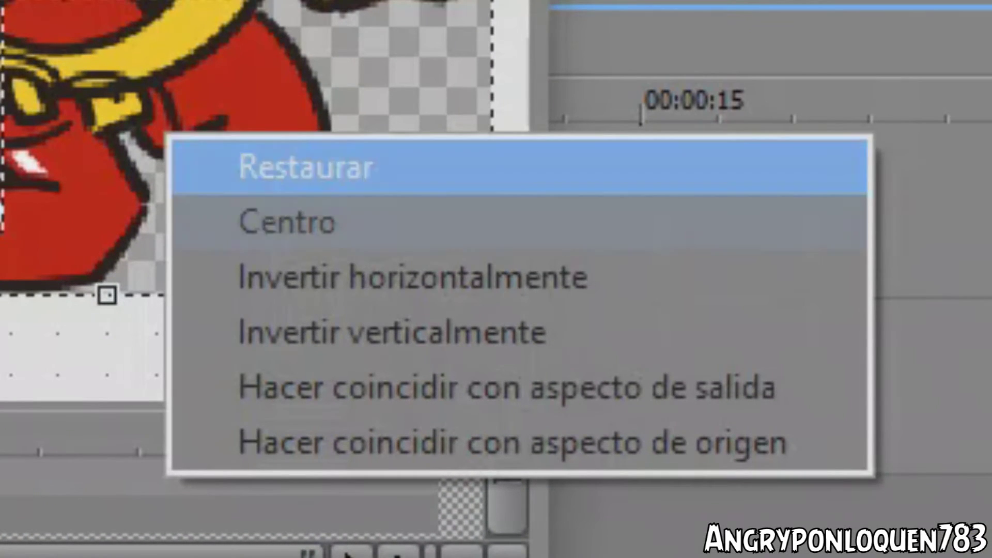
key("Down")
key("Down")
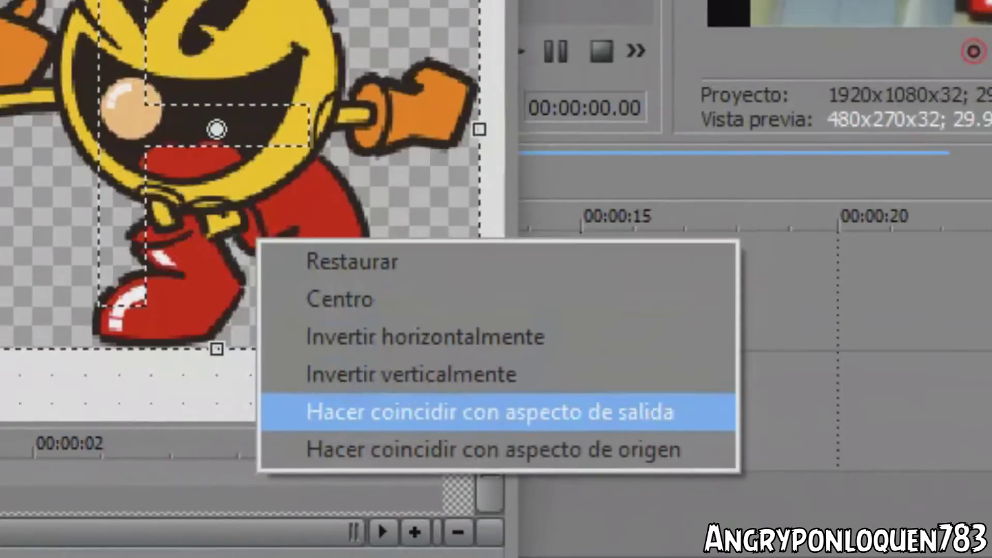
key("Return")
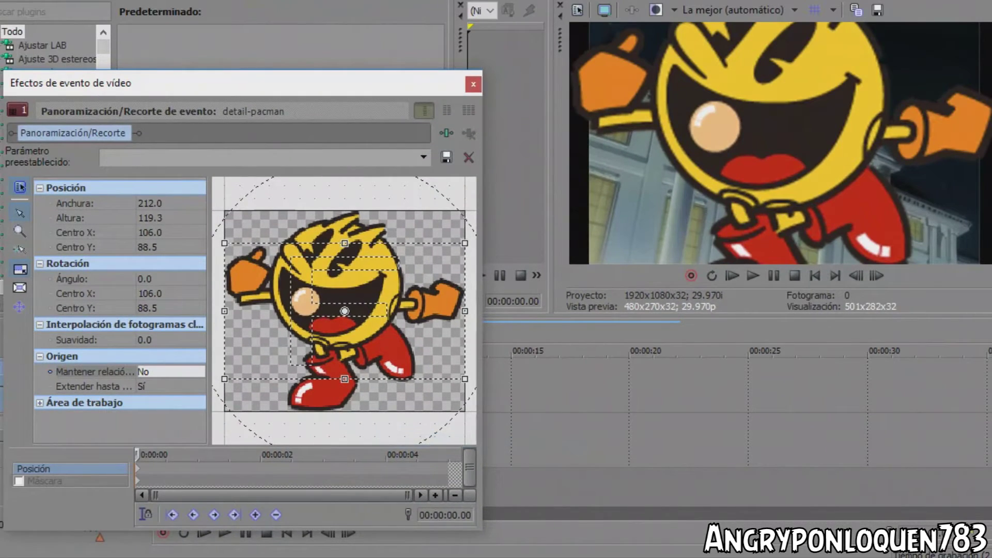
left_click_drag(345, 379, 344, 424)
left_click_drag(345, 242, 225, 186)
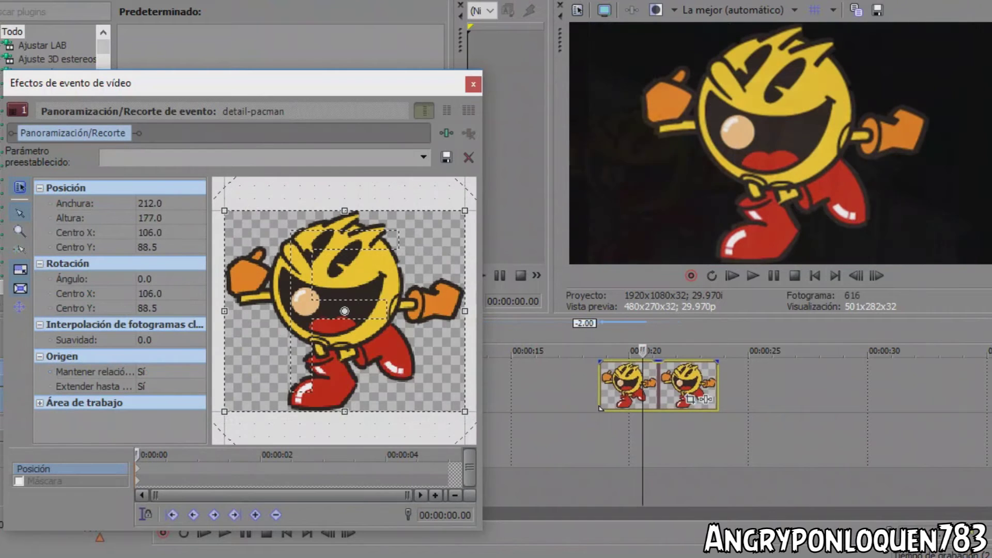
Step: Apply the output aspect to the detail-pacman crop frame, then enlarge and reposition it to shrink the figure in the picture
right_click(374, 340)
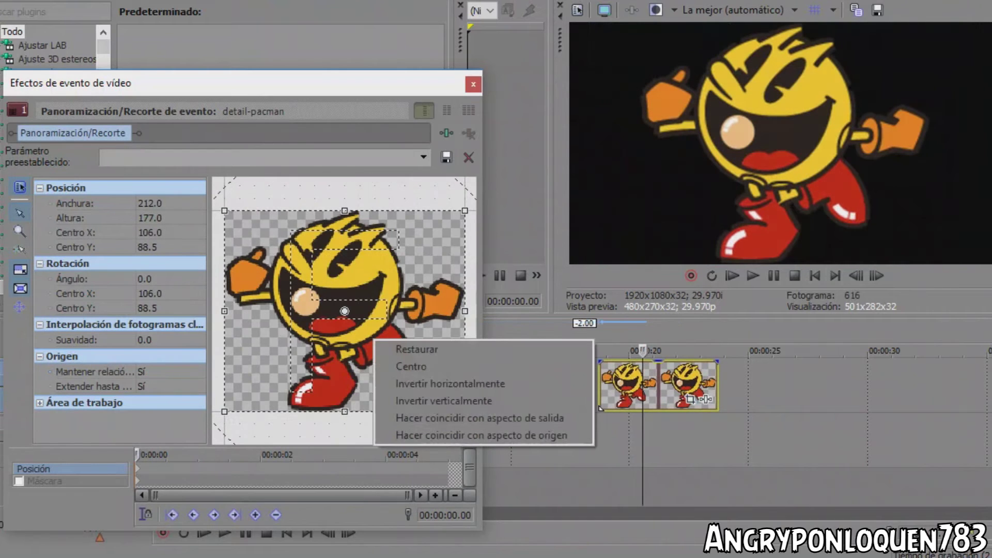
key("Down")
key("Down")
key("Down")
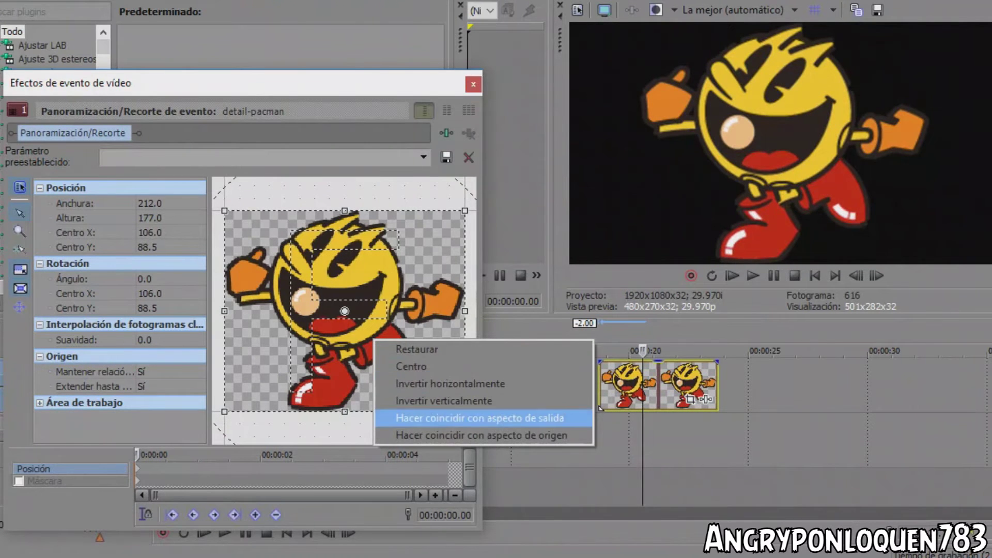
key("Return")
left_click_drag(465, 379, 607, 459)
left_click_drag(304, 320, 262, 293)
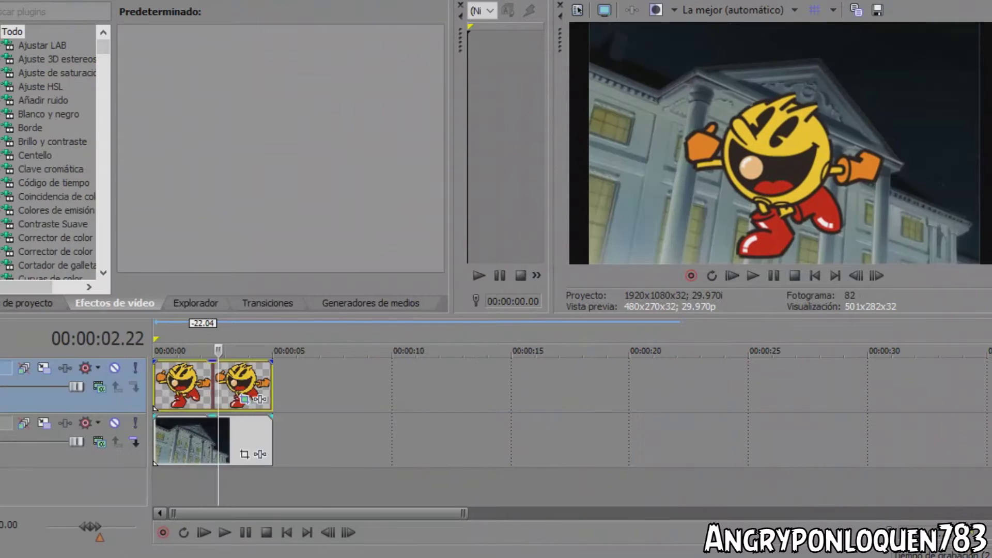
Step: In the background clip's Pan/Crop, set maintaining the aspect ratio to No and match the frame to the output aspect
left_click(245, 453)
right_click(373, 376)
left_click(197, 372)
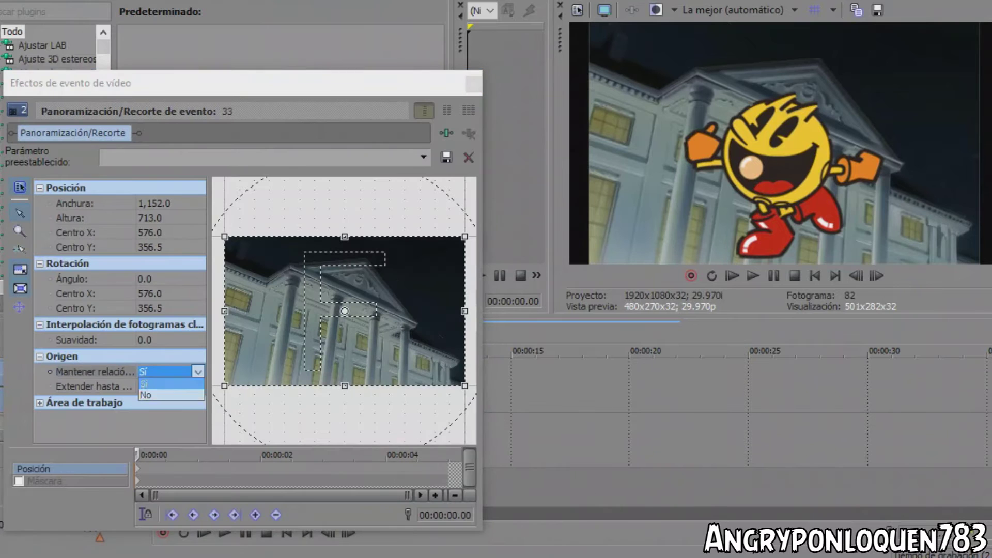
left_click(170, 396)
right_click(420, 345)
left_click(521, 424)
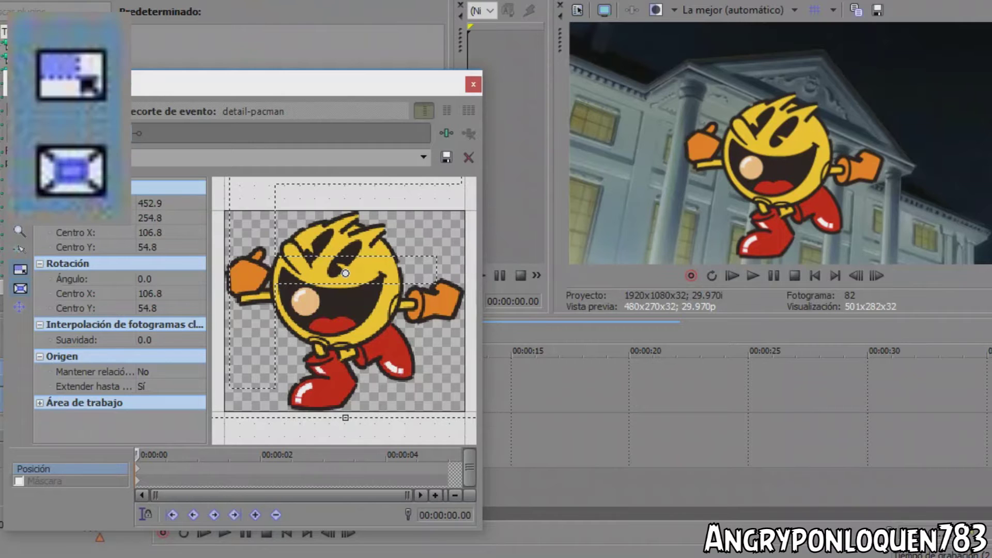
Step: Rescale the Pac-Man crop frame about its centre with the aspect ratio locked, to about 482.6 by 271.4
left_click_drag(345, 416, 345, 483)
scroll(345, 273, "up", 4)
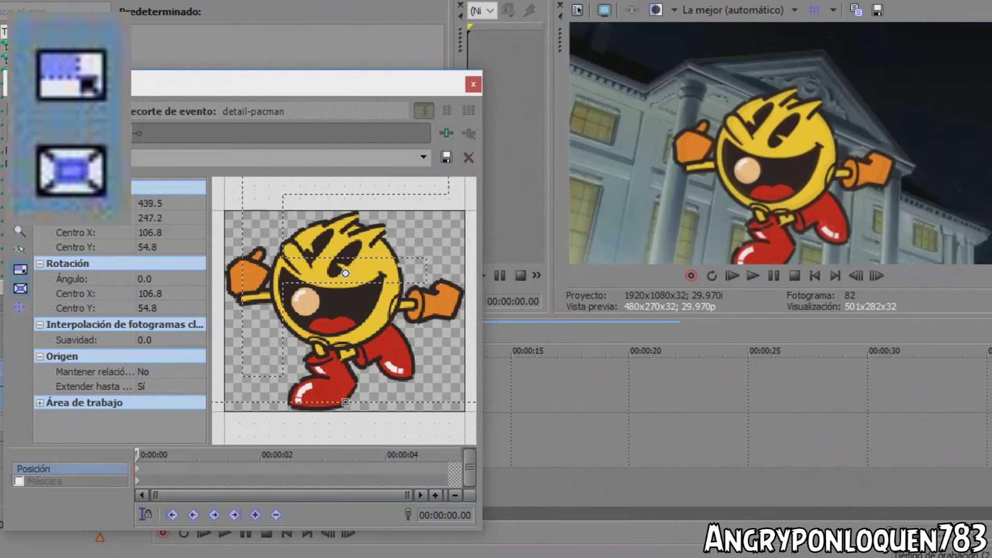
scroll(345, 273, "up", 3)
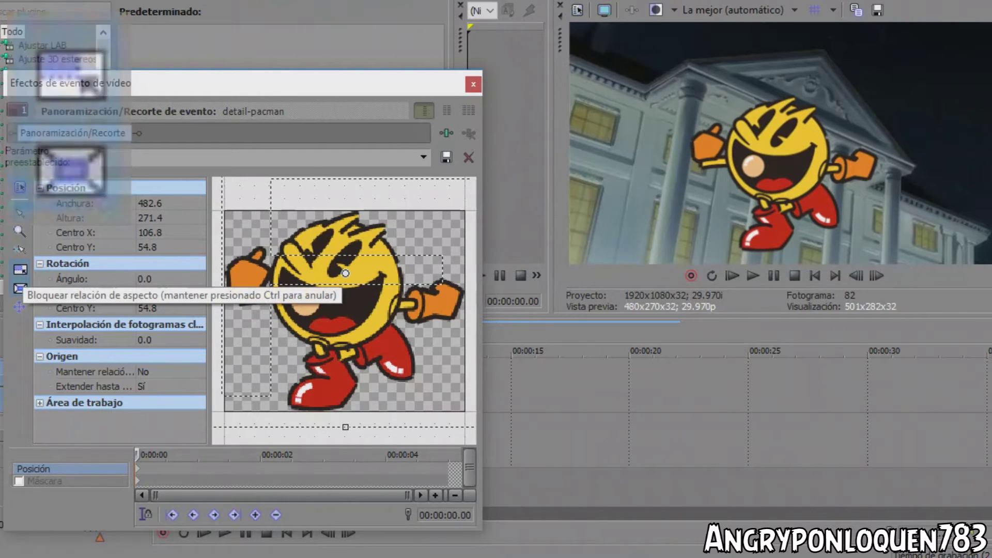
Step: Try stretching the Pac-Man crop frame to a height of about 292.6 with the aspect lock off
mouse_move(345, 426)
left_mouse_down()
mouse_move(345, 368)
mouse_move(345, 439)
left_mouse_up()
scroll(344, 310, "down", 5)
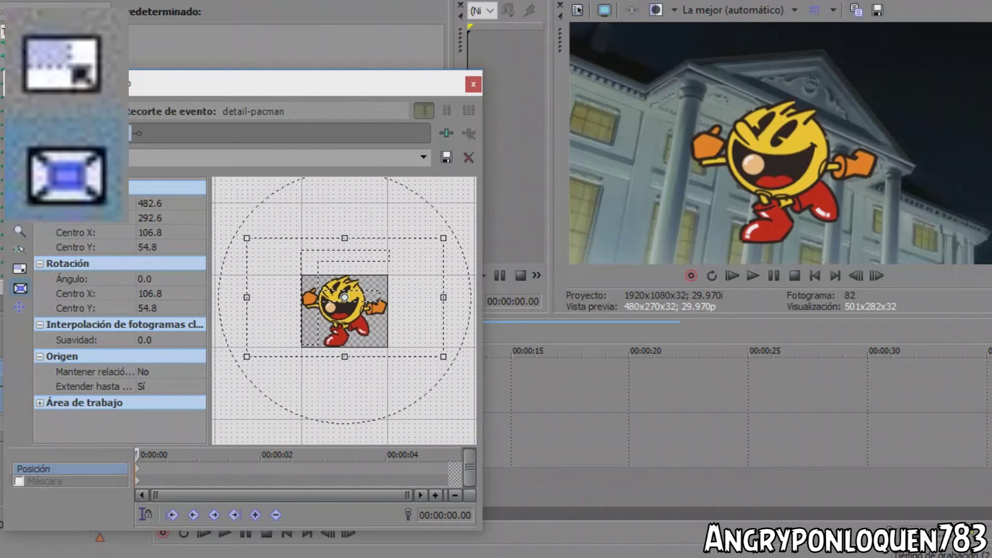
mouse_move(443, 357)
left_mouse_down()
mouse_move(416, 341)
mouse_move(445, 338)
mouse_move(441, 350)
left_mouse_up()
mouse_move(440, 245)
left_mouse_down()
mouse_move(396, 240)
mouse_move(422, 256)
mouse_move(444, 242)
left_mouse_up()
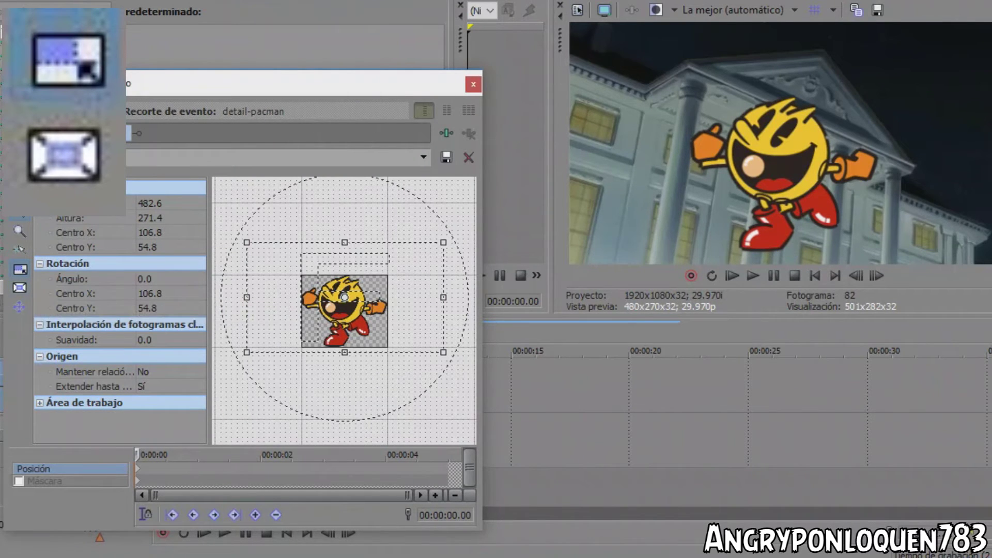
Step: Resize the Pac-Man crop frame with centre scaling off, to about 546.4 by 307.3
mouse_move(345, 352)
left_mouse_down()
mouse_move(345, 332)
mouse_move(345, 397)
mouse_move(345, 339)
left_mouse_up()
left_click_drag(430, 338, 456, 367)
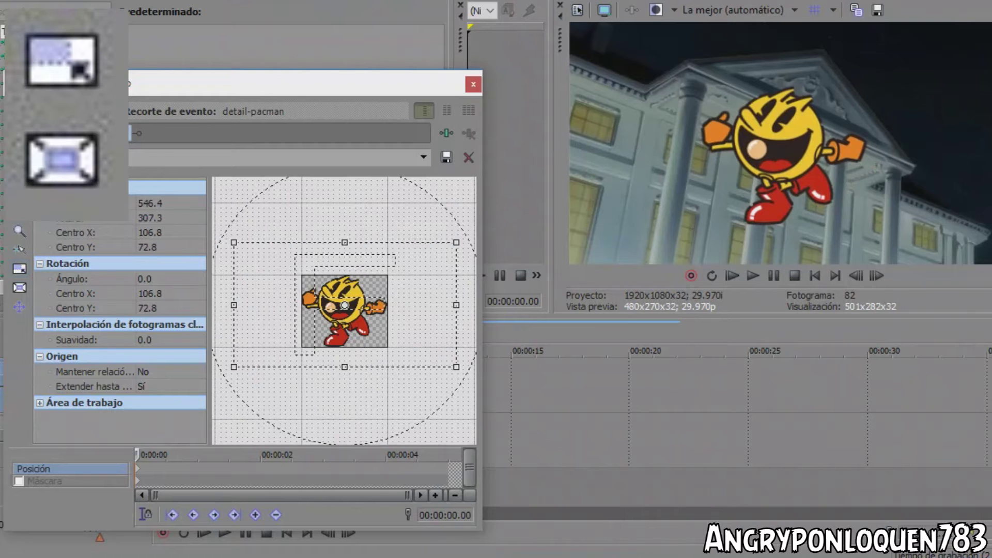
left_click_drag(457, 367, 391, 329)
left_click_drag(755, 41, 982, 313)
left_click_drag(642, 0, 642, 0)
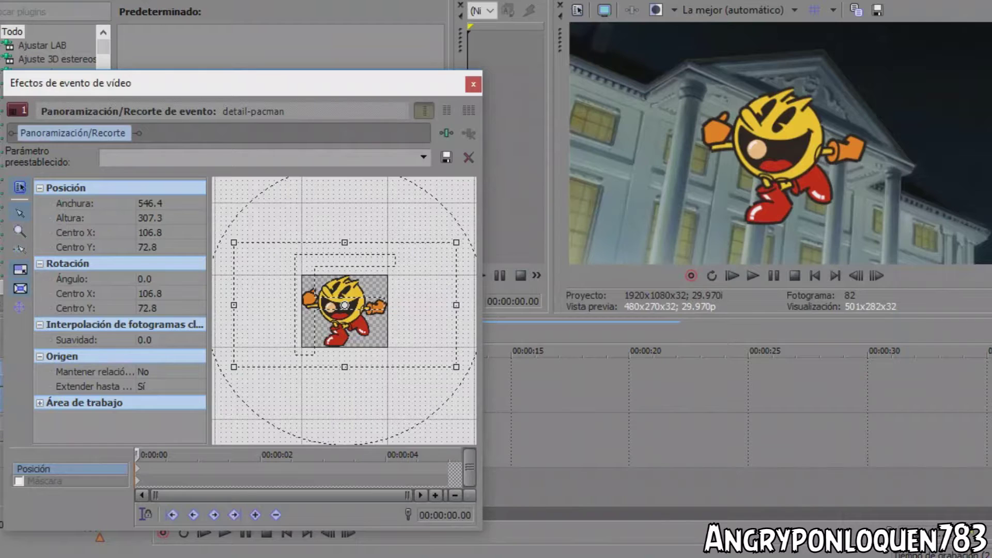
Step: Enlarge the crop frame to about 621.5 by 349.6 and move its centre to about X -328.3, Y -1.2
left_click_drag(344, 305, 275, 288)
mouse_move(386, 225)
left_mouse_down()
mouse_move(419, 207)
mouse_move(401, 217)
left_mouse_up()
left_click_drag(275, 287, 168, 275)
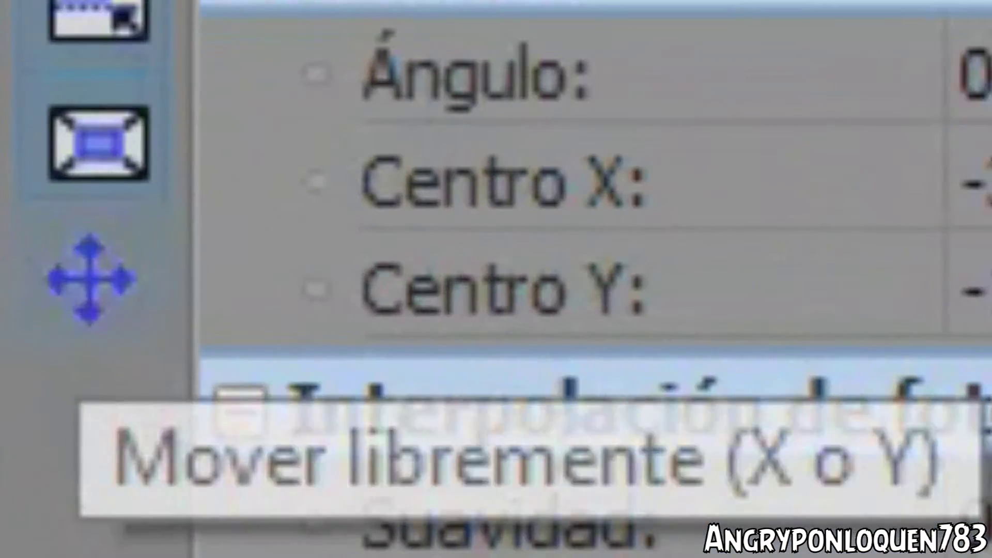
Step: Cycle through the crop frame's movement constraints and set movement to X only
left_click(91, 279)
left_click(91, 279)
left_click(91, 279)
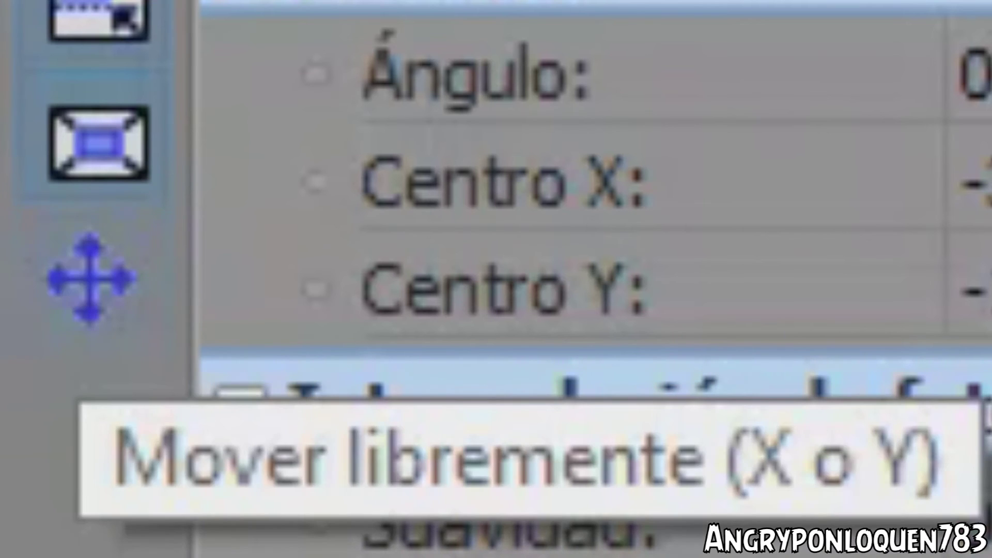
left_click(90, 279)
left_click(90, 279)
left_click(91, 279)
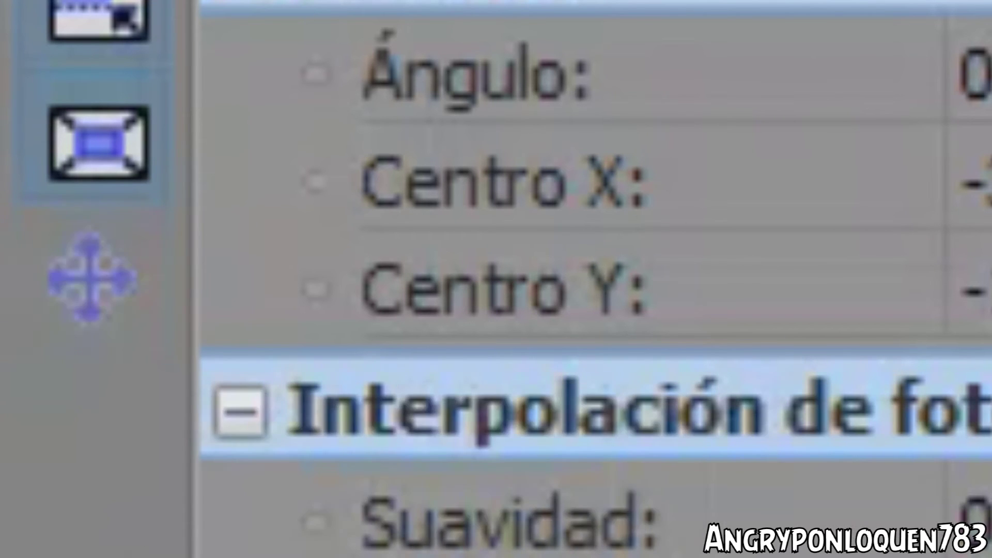
left_click(90, 279)
left_click(91, 279)
left_click(91, 279)
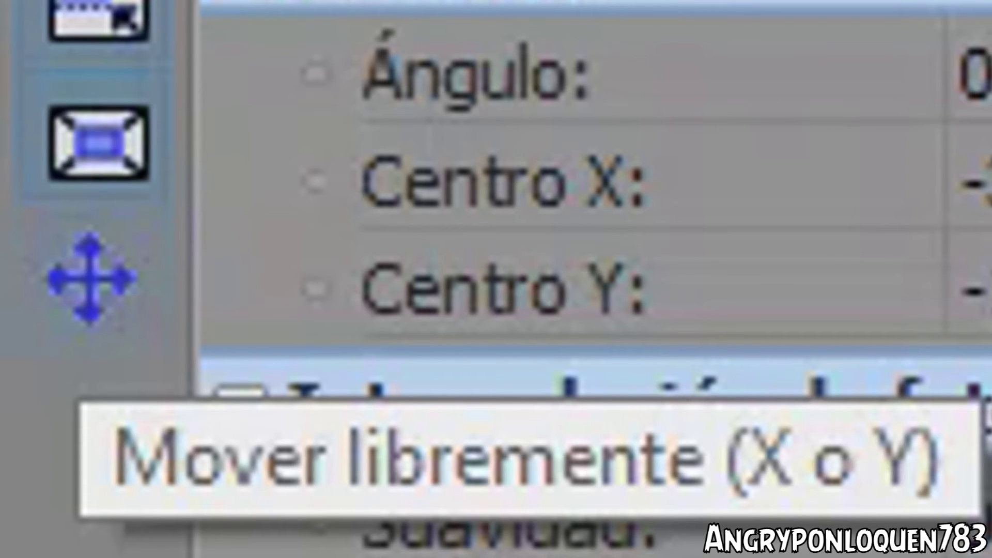
left_click(90, 279)
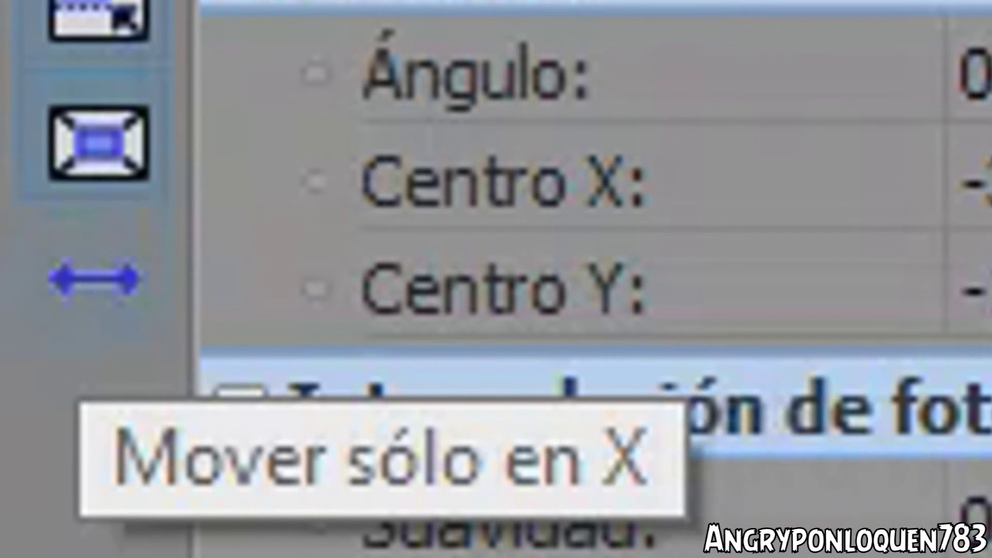
left_click(90, 279)
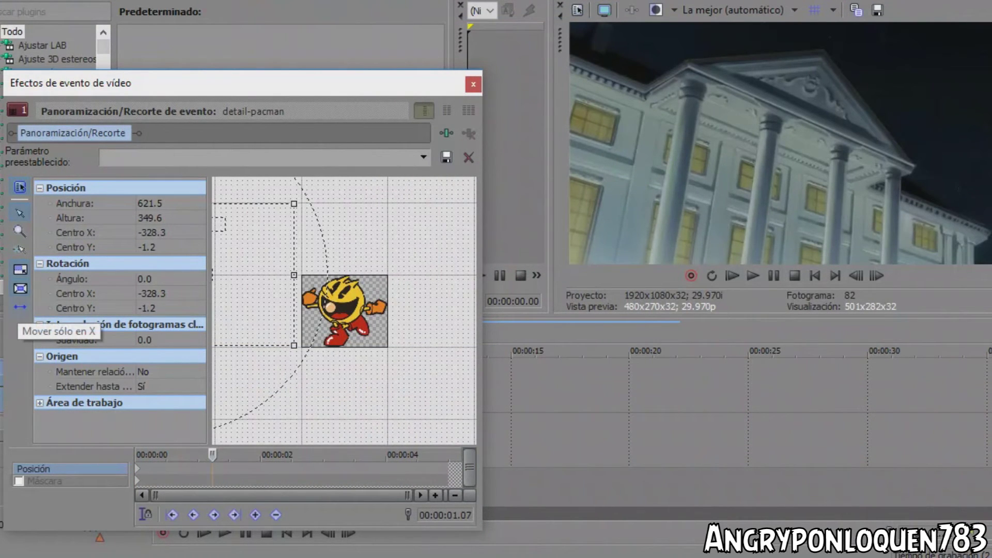
Step: At 00:00:01.07, slide the crop frame horizontally to a centre X of about 108 and preview the resulting animation
left_click_drag(258, 282, 403, 275)
key("Right")
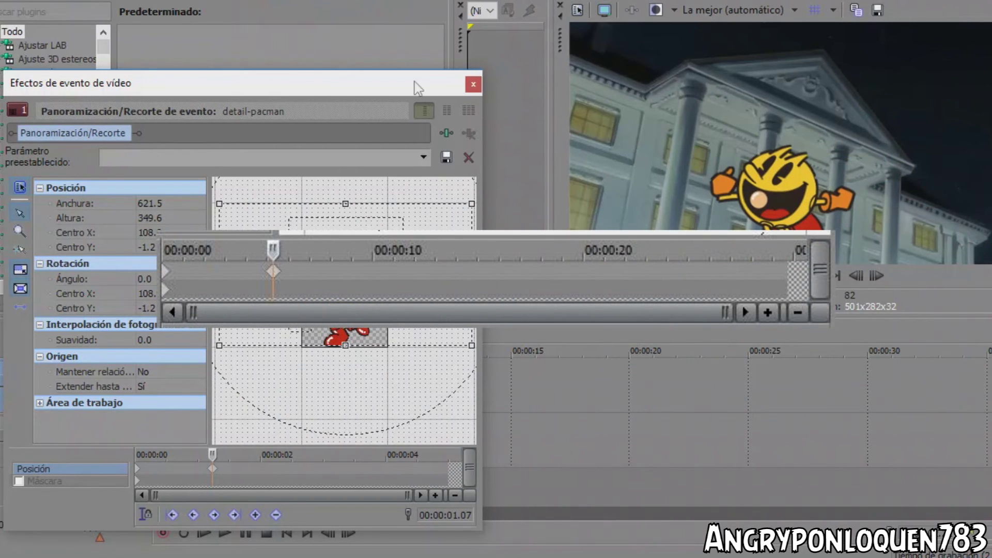
left_click_drag(418, 88, 162, 124)
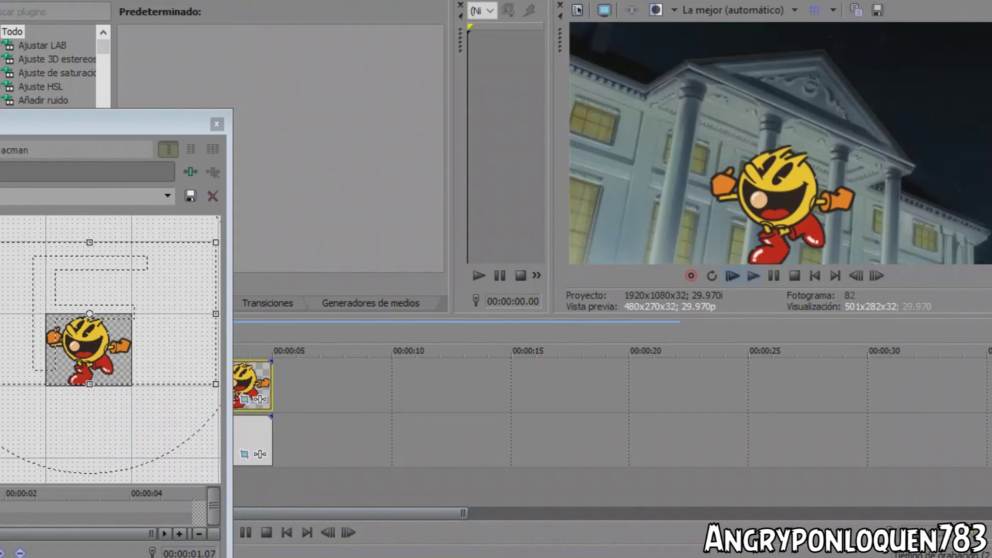
key("space")
left_click(774, 275)
left_click_drag(175, 124, 423, 141)
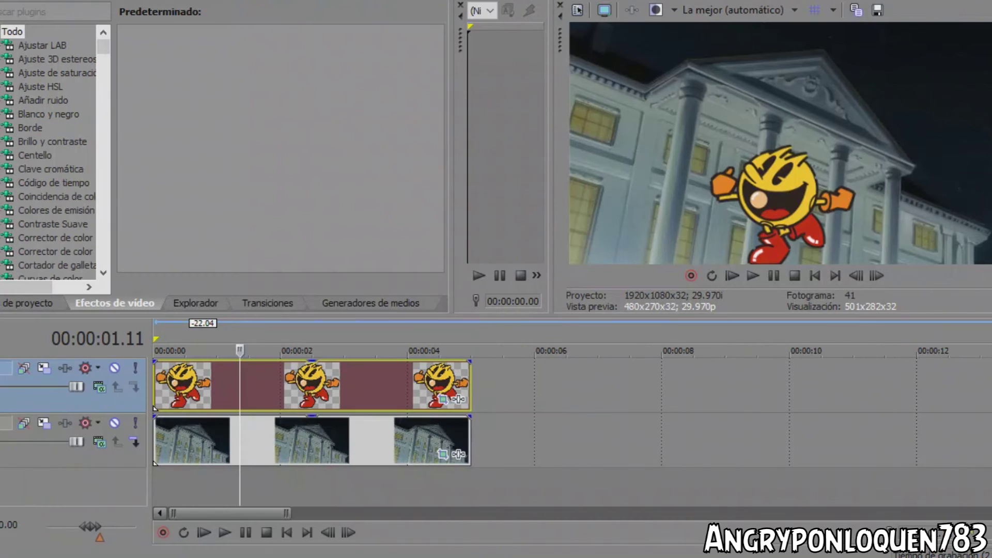
Step: Play back the Pac-Man slide-in from the start of the timeline, pausing and resuming it to check the movement
left_click(732, 275)
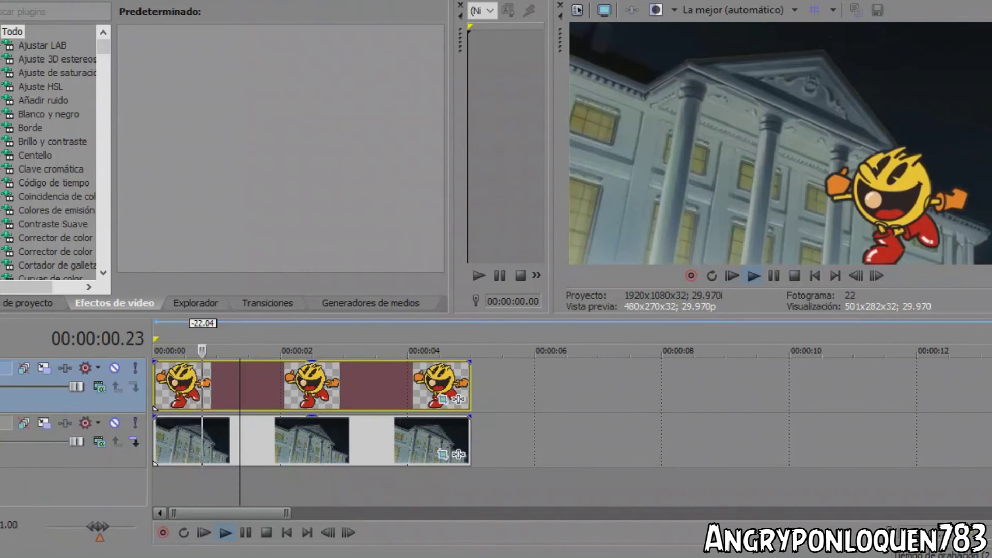
left_click(774, 276)
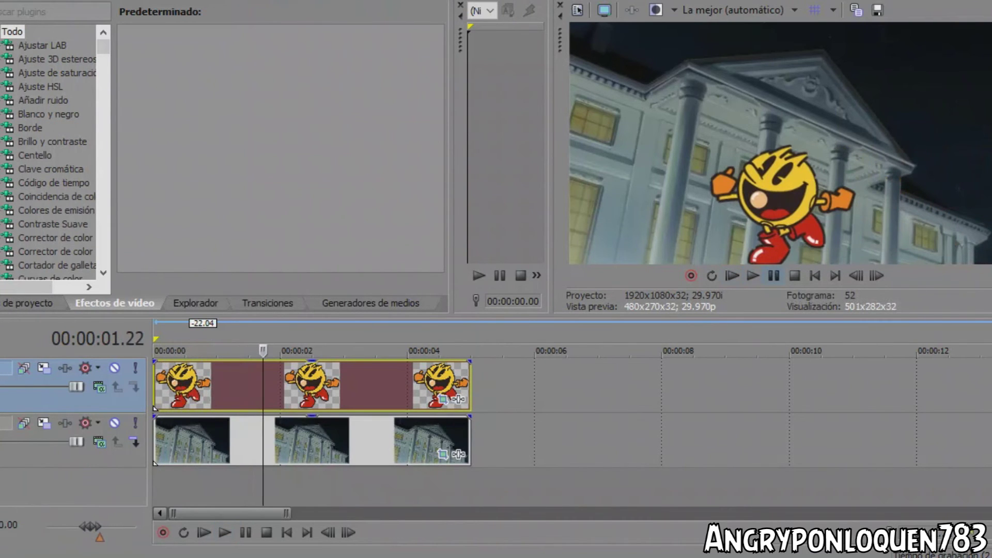
key("space")
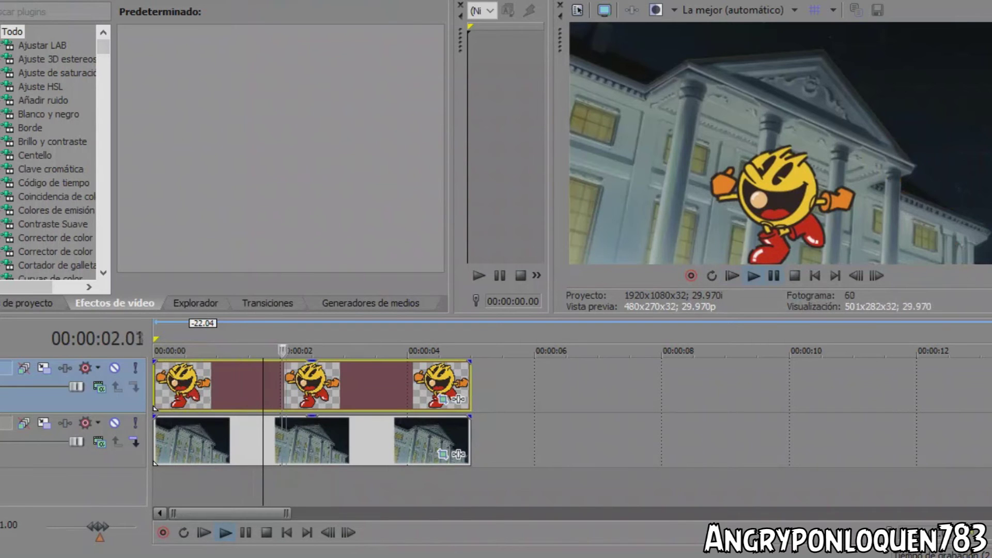
key("Return")
Step: Extend the building and Pac-Man clips to about 00:00:09.13 and split the Pac-Man clip at 00:00:04.13
left_click_drag(469, 439, 754, 439)
left_click_drag(470, 385, 754, 384)
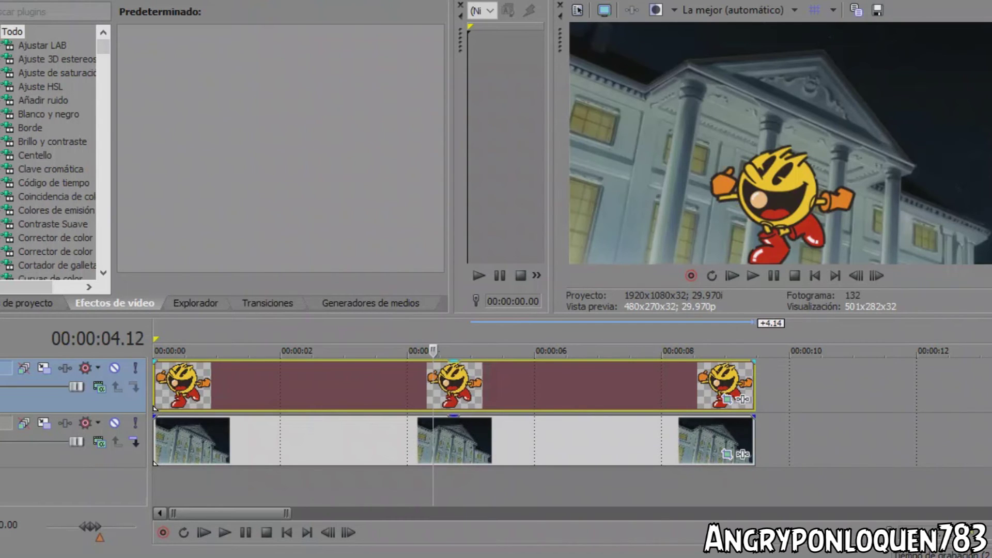
double_click(877, 276)
left_click(856, 276)
key("s")
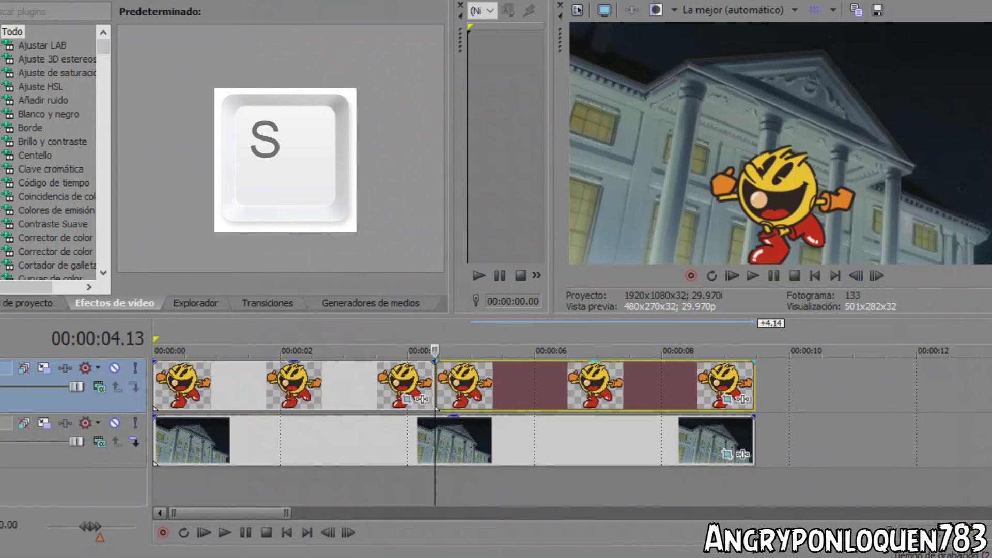
Step: Open the Pan/Crop settings of the second Pac-Man clip, then reposition and widen their window
left_click(727, 399)
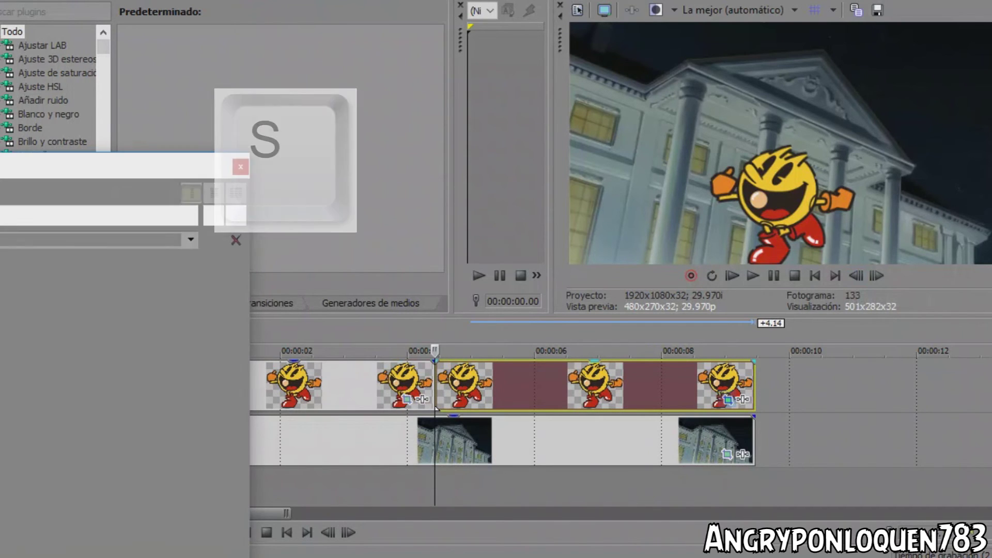
left_click_drag(201, 166, 354, 130)
left_click_drag(404, 290, 472, 290)
left_click_drag(319, 129, 327, 93)
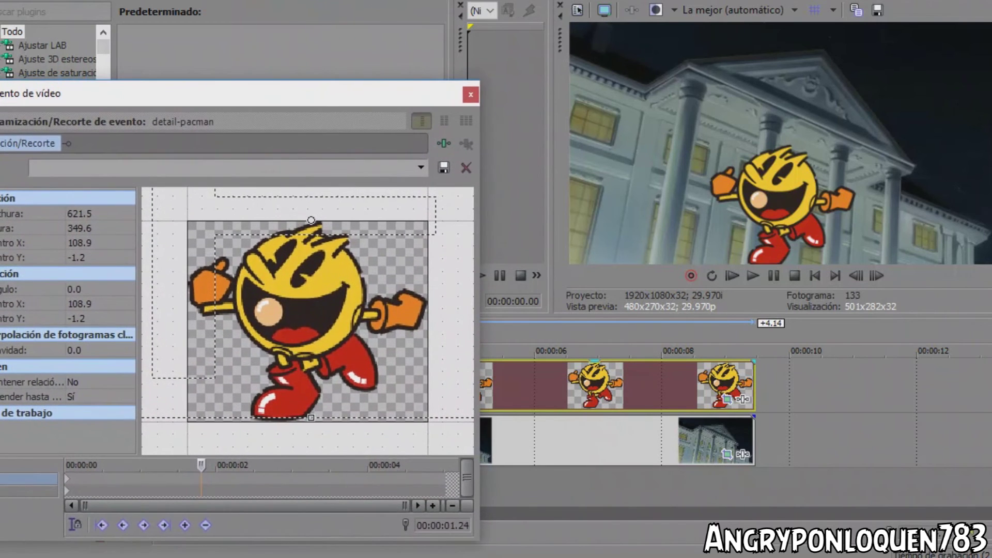
Step: At the clip's end, 00:00:09.13, try sliding the crop frame horizontally until Pac-Man leaves the picture, and preview the exit
left_click_drag(310, 320, 189, 320)
left_click(755, 385)
key("Left")
key("ctrl+z")
left_click_drag(310, 320, 618, 321)
left_click(471, 95)
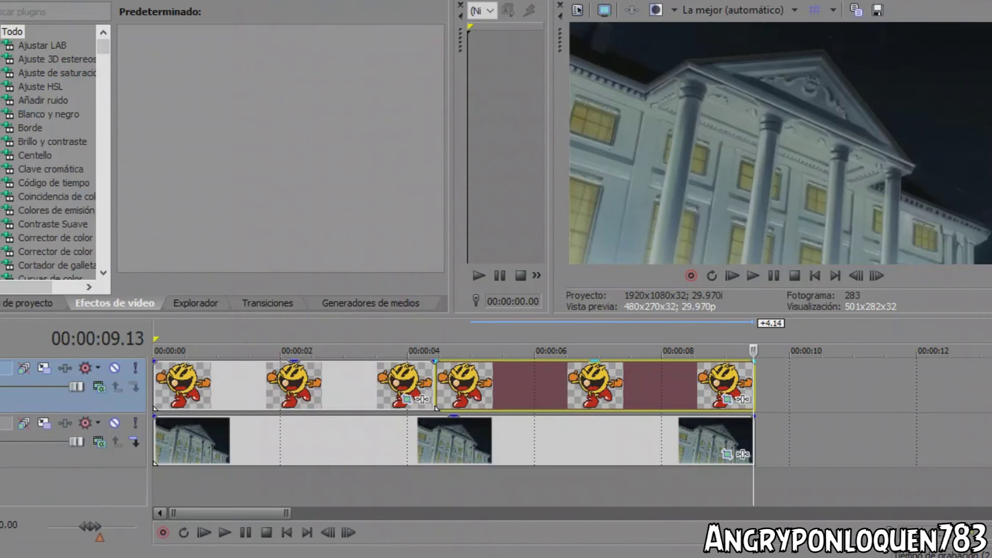
key("space")
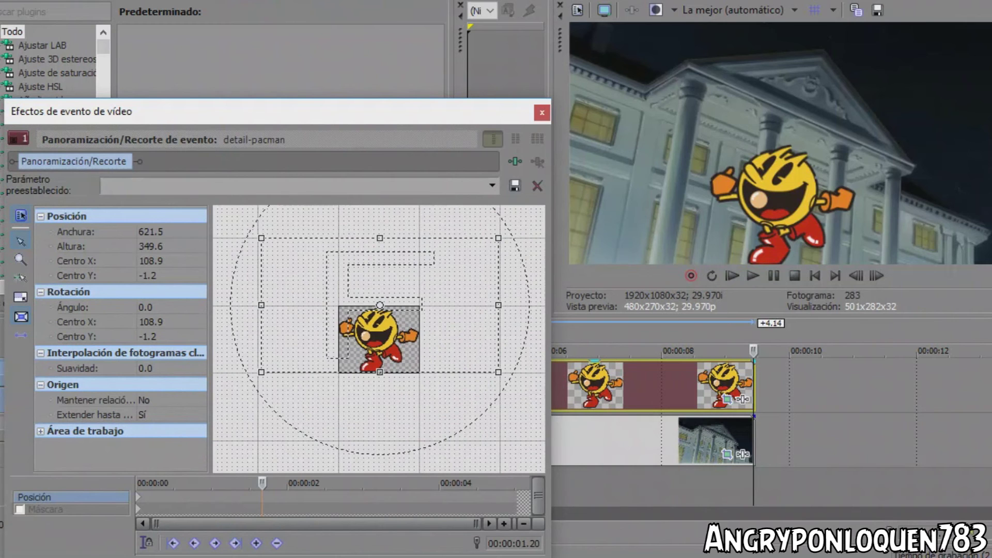
Step: At 00:00:09.13, narrow the crop frame to a width of 81.6 and preview the stretching from just before the split
left_click_drag(499, 306, 395, 304)
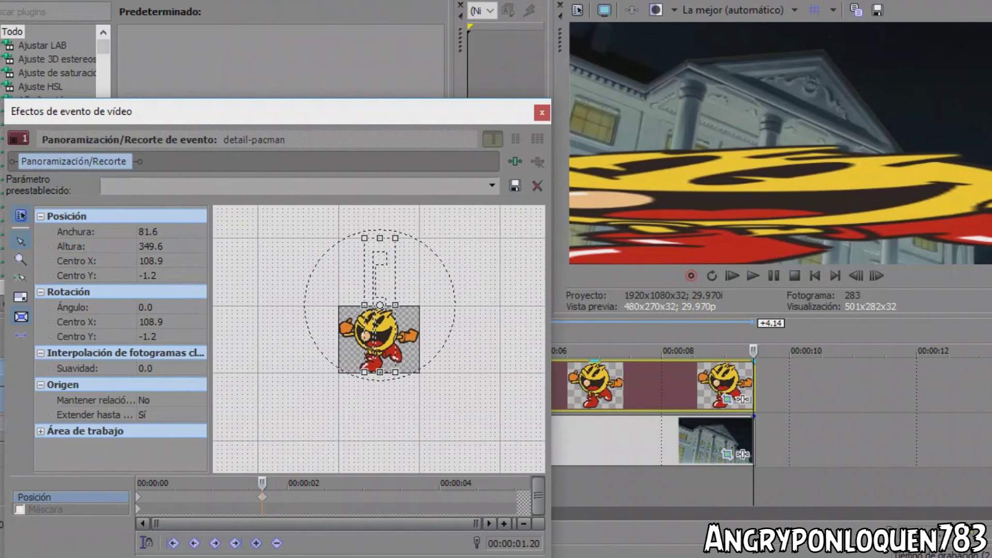
left_click(541, 113)
left_click(405, 382)
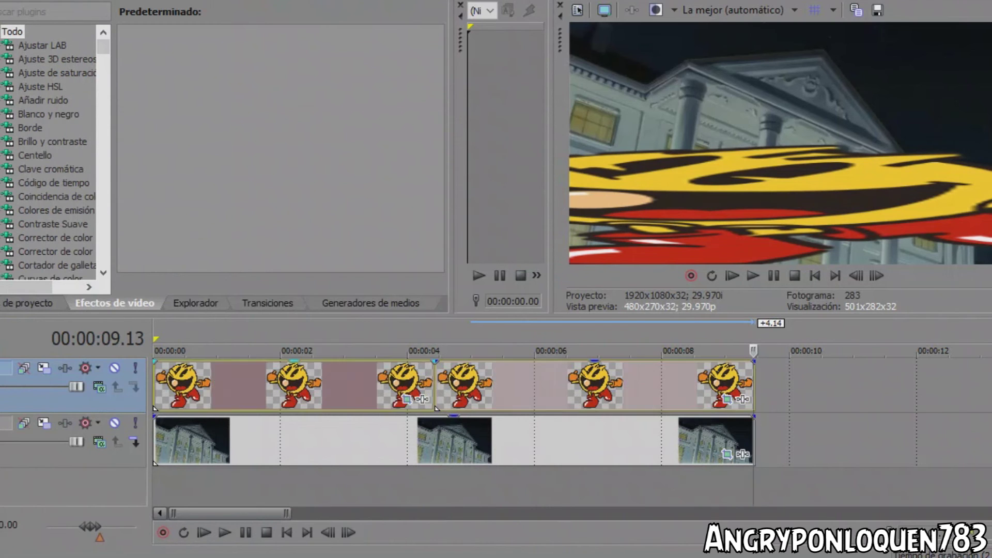
key("space")
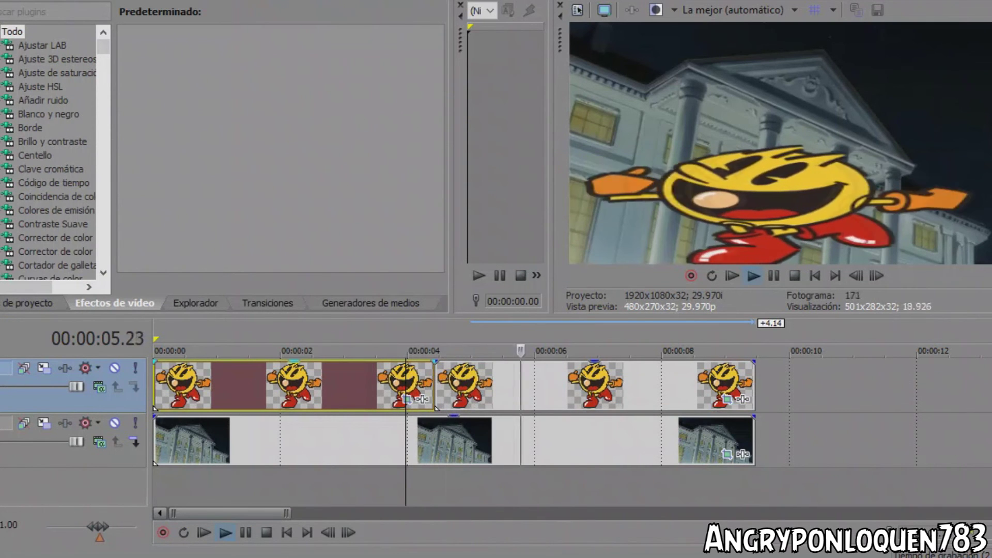
left_click(646, 385)
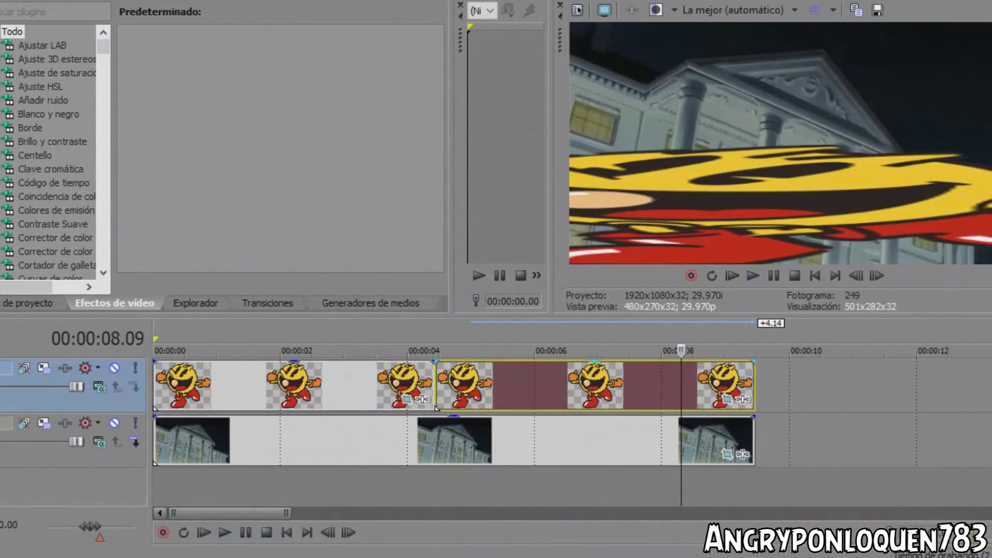
Step: Undo the crop frame narrowing and reopen the second Pac-Man clip's Pan/Crop settings with the playhead at 00:00:09.13
left_click(727, 400)
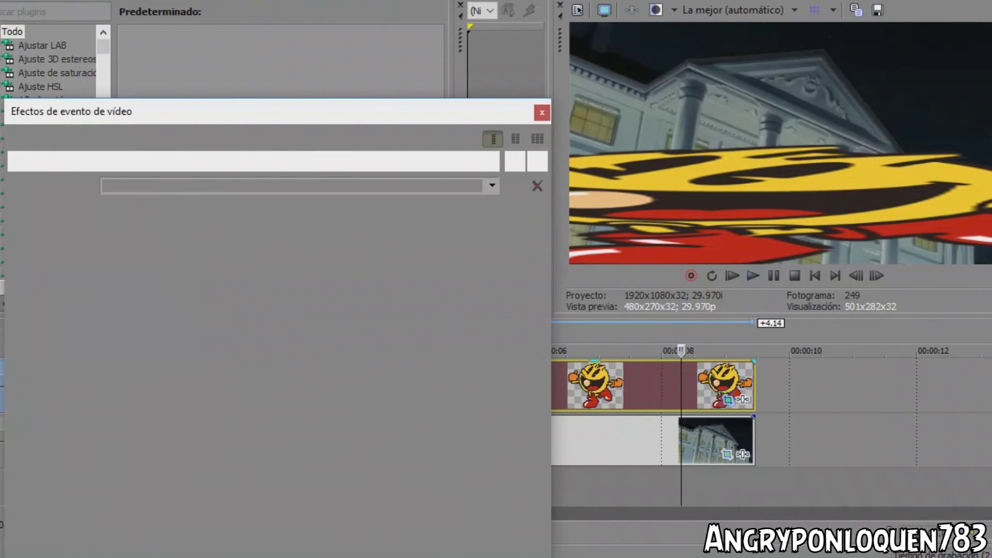
key("ctrl+z")
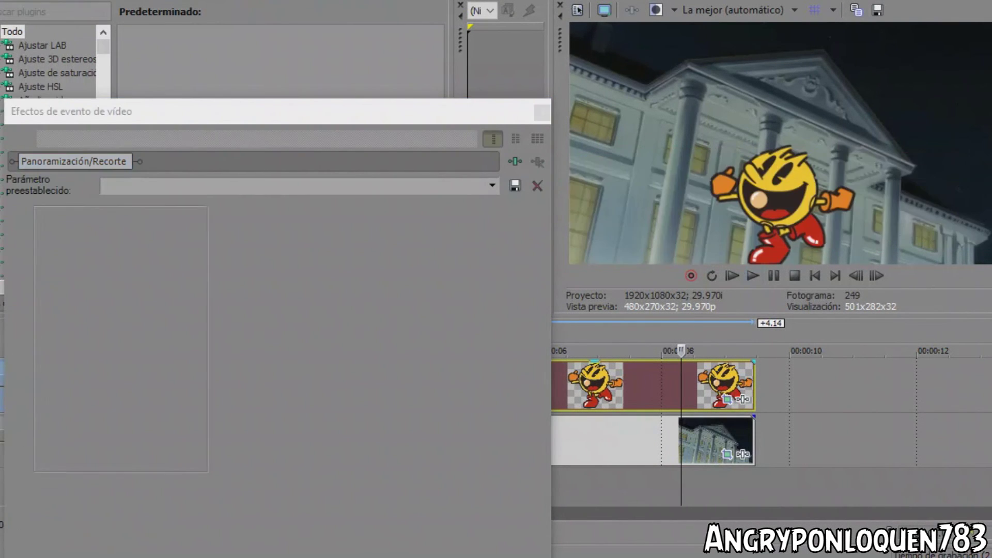
left_click(755, 475)
left_click(856, 275)
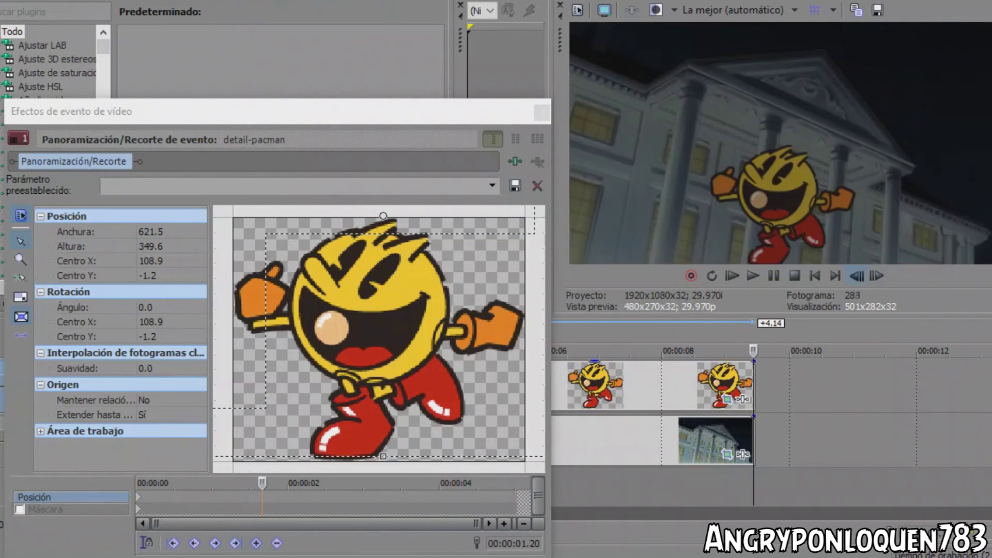
Step: Lock the aspect ratio, turn off centre scaling, and shrink the second clip's crop frame to about 176.9 by 99.5
left_click(20, 297)
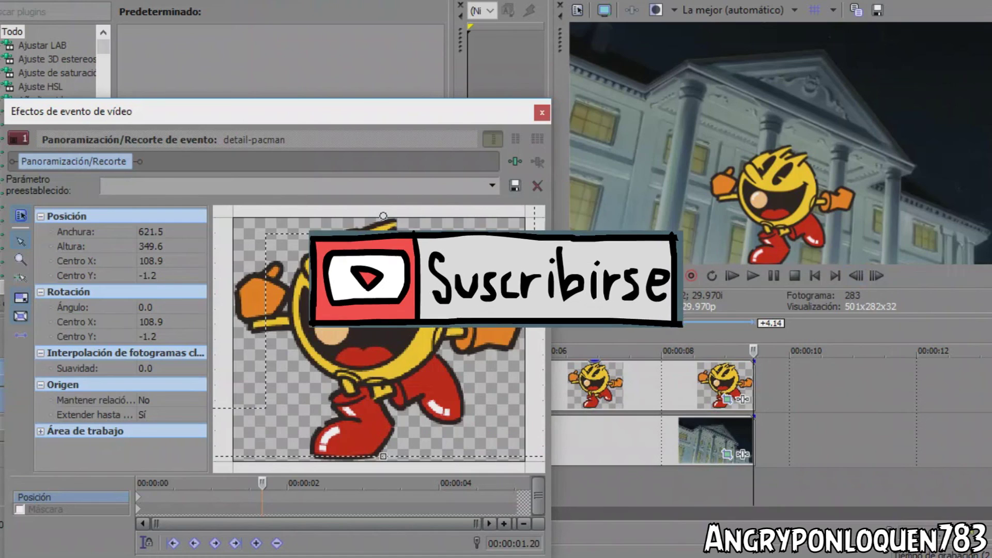
left_click(20, 317)
scroll(378, 339, "down", 3)
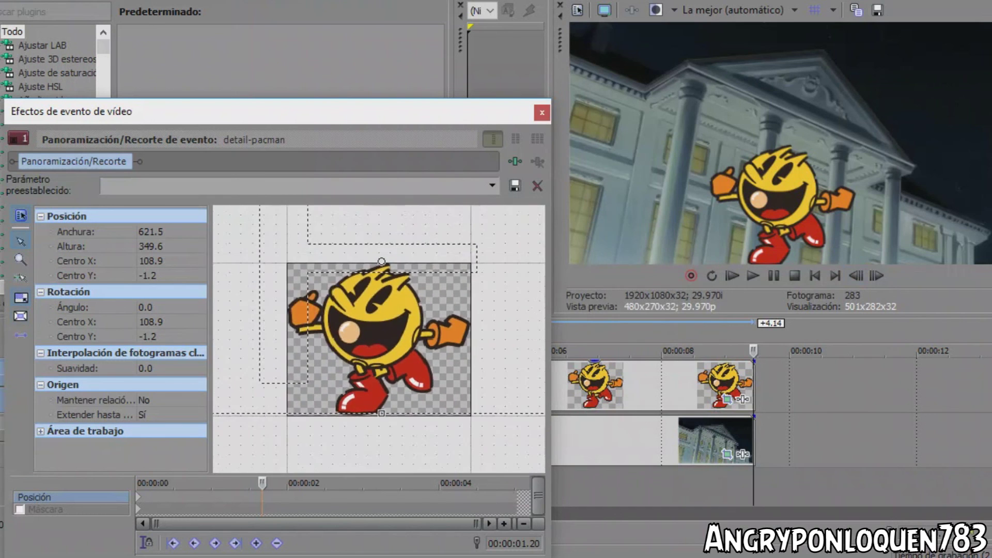
scroll(379, 338, "down", 4)
left_click_drag(380, 233, 380, 333)
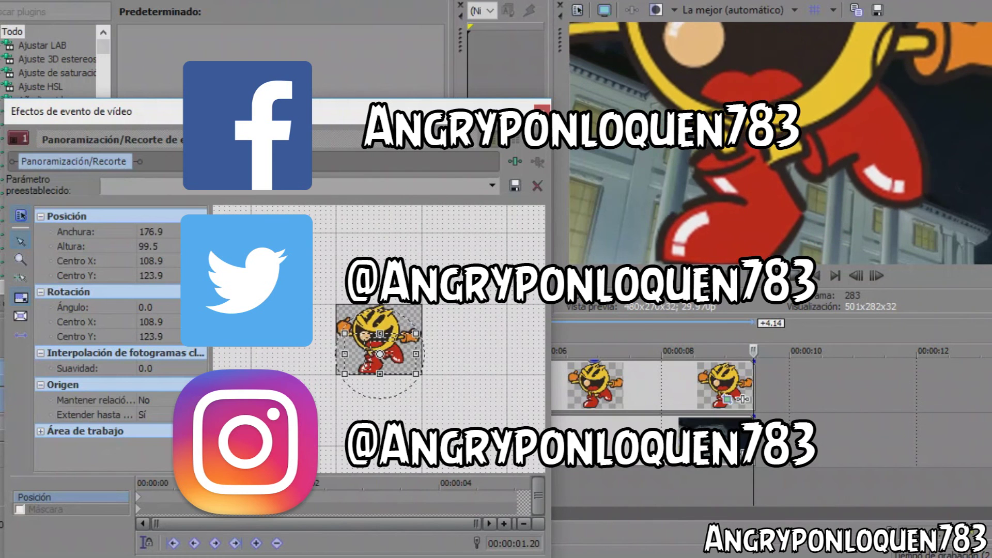
left_click(541, 110)
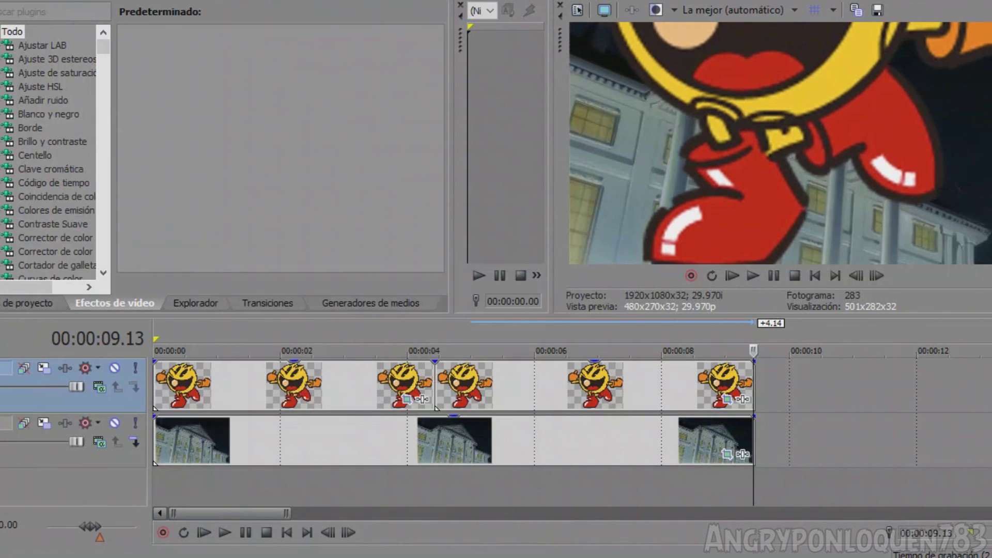
Step: Preview the second Pac-Man clip's enlargement from the split and return the playhead to 00:00:04.13
left_click(438, 385)
key("space")
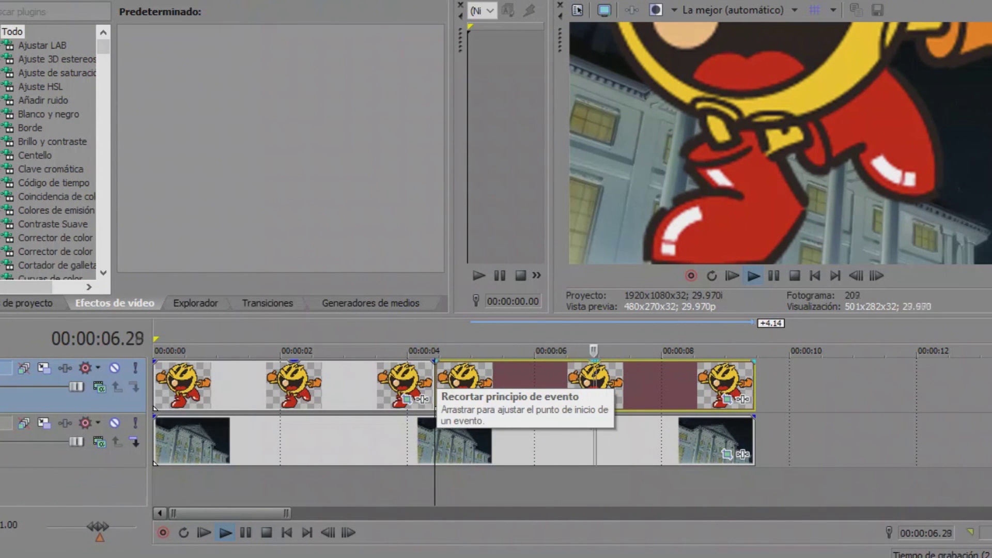
key("Return")
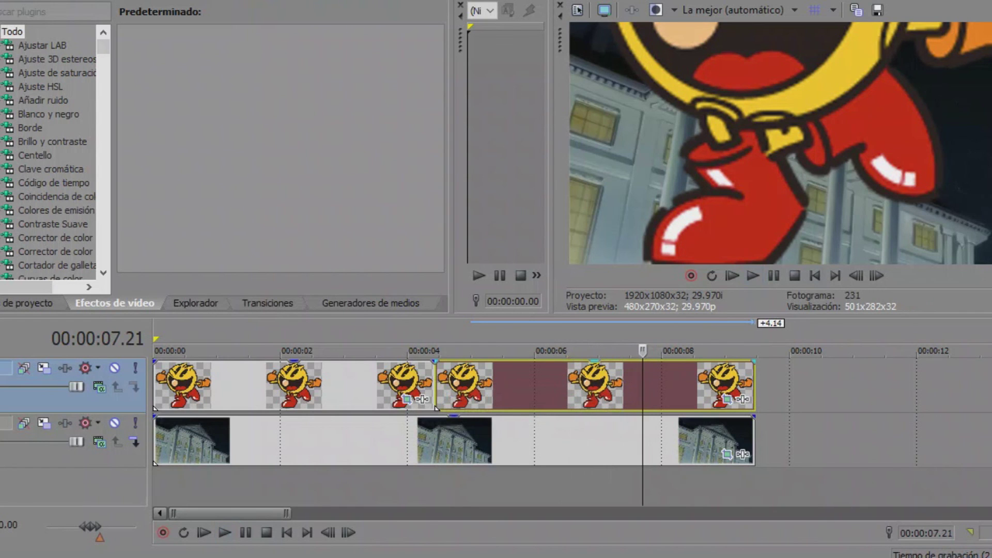
left_click(437, 385)
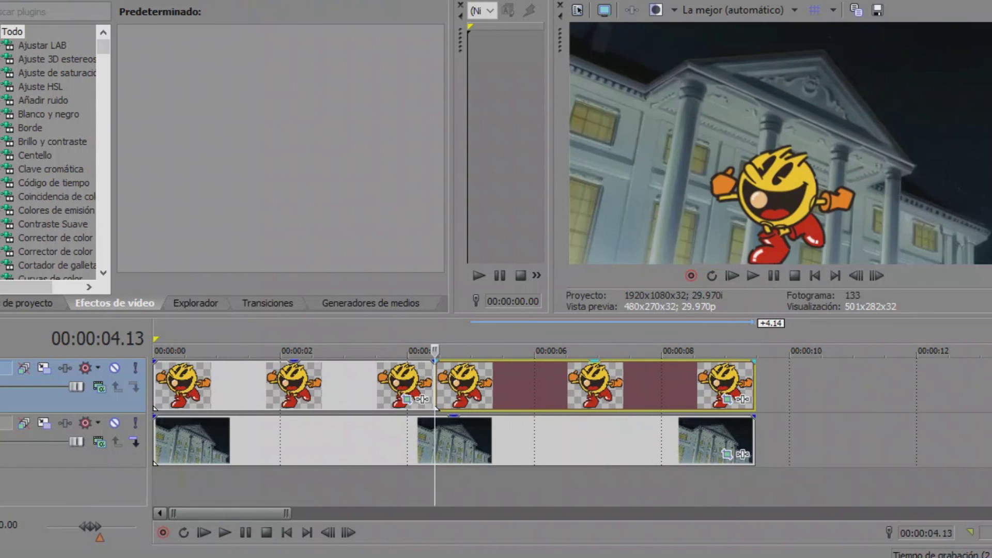